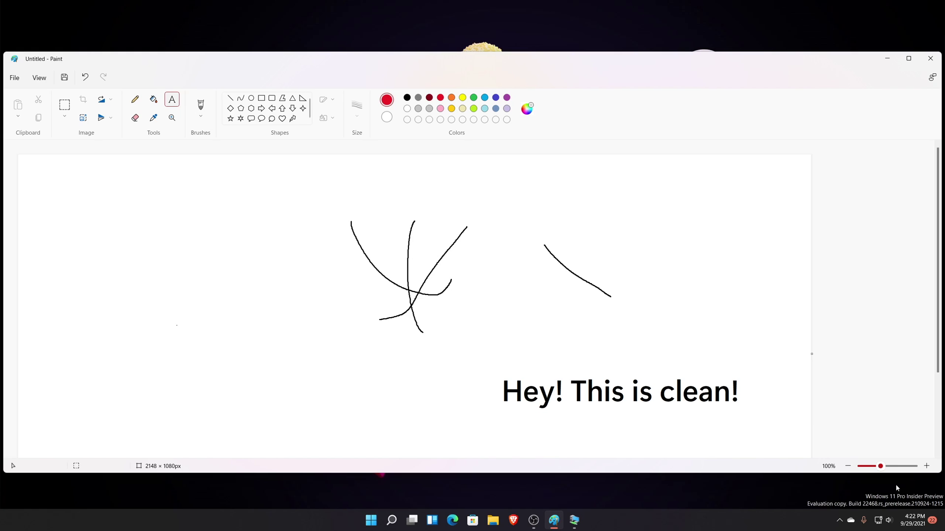
- Shift the Windows 11 Paint window, narrow it from the right edge, and switch to the Windows 8.1 VM
drag(648, 67, 649, 50)
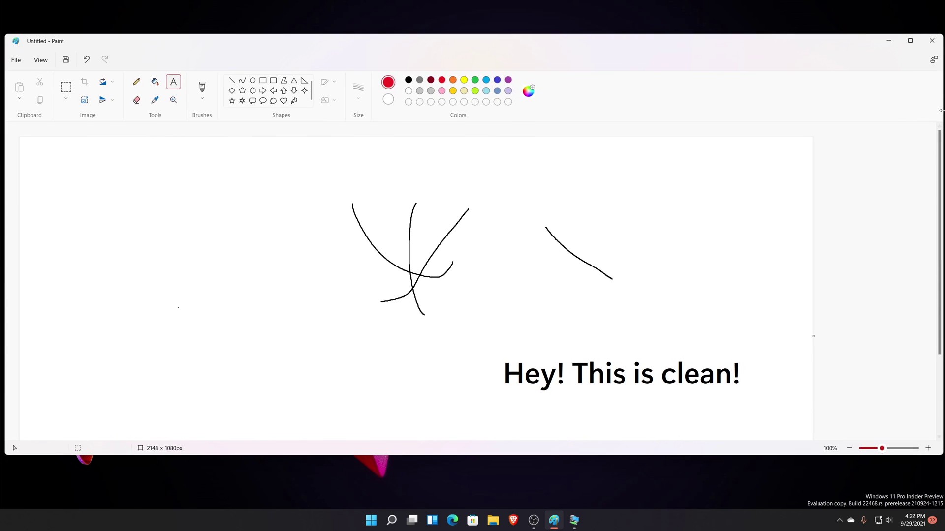
drag(941, 120, 870, 114)
drag(635, 49, 675, 56)
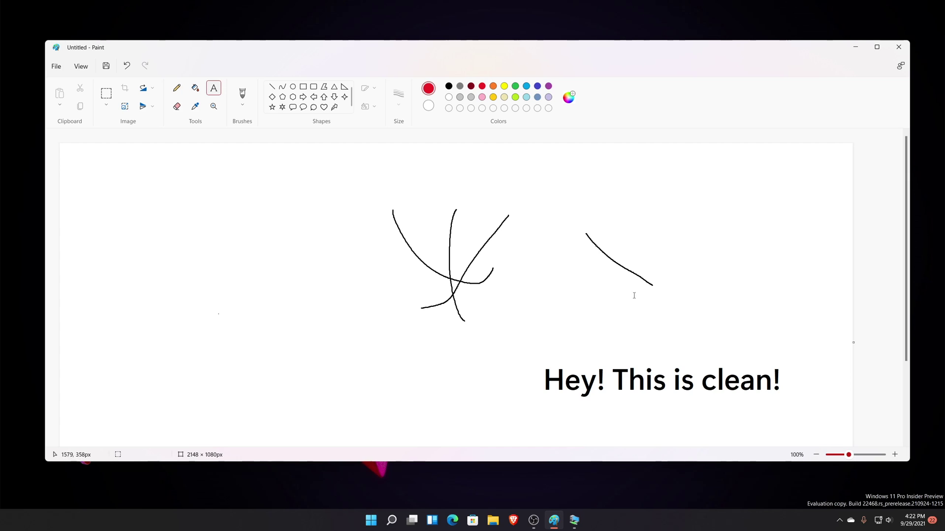
click(576, 521)
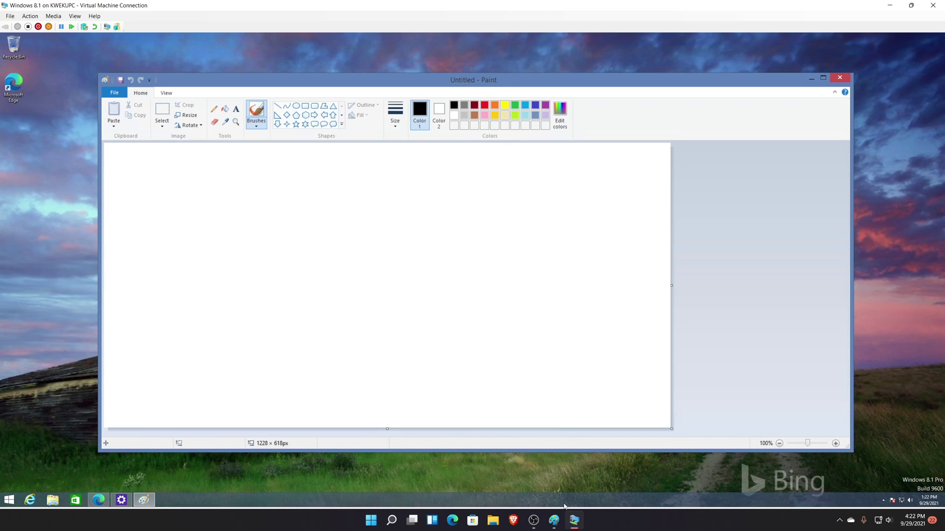
- Switch from the Windows 8.1 VM back to the Windows 11 Paint window
click(554, 520)
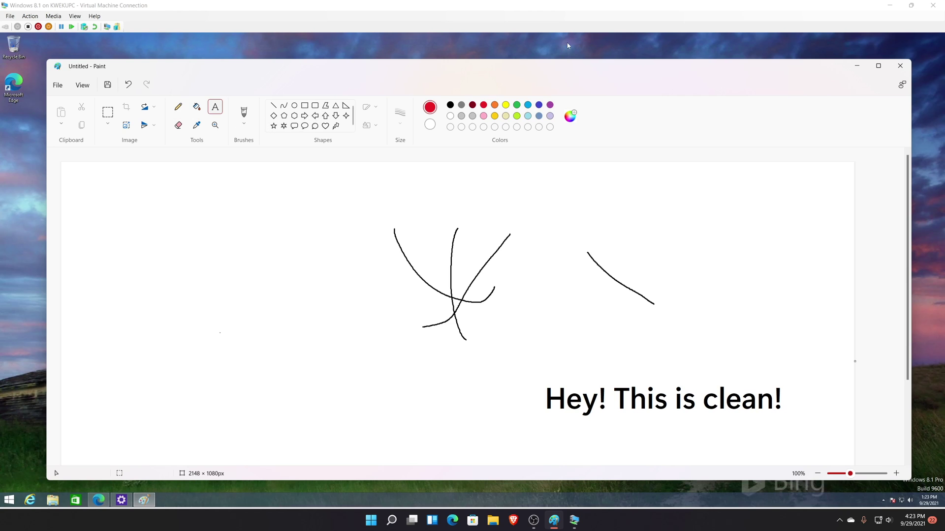
- Lower the Windows 11 Paint window so the old Paint's top shows, and choose black
drag(542, 73, 542, 152)
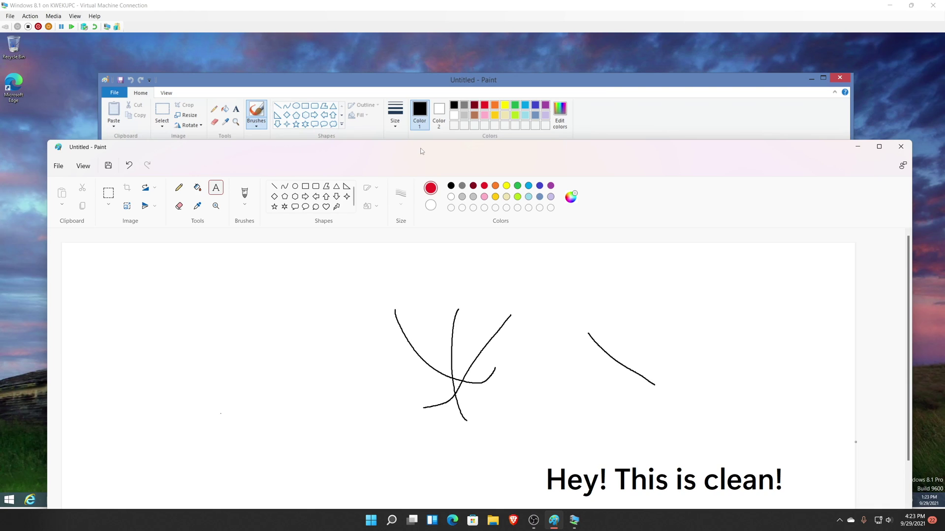
drag(420, 151, 418, 51)
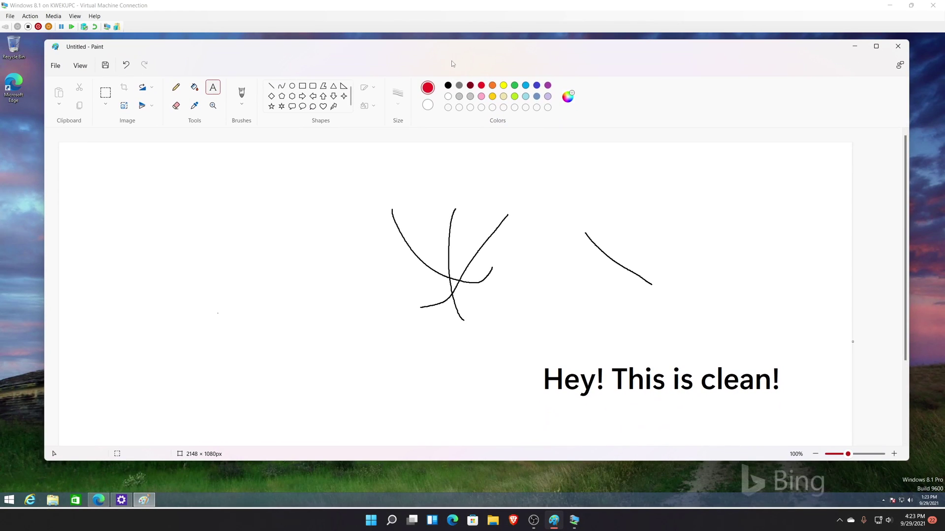
drag(454, 50, 447, 203)
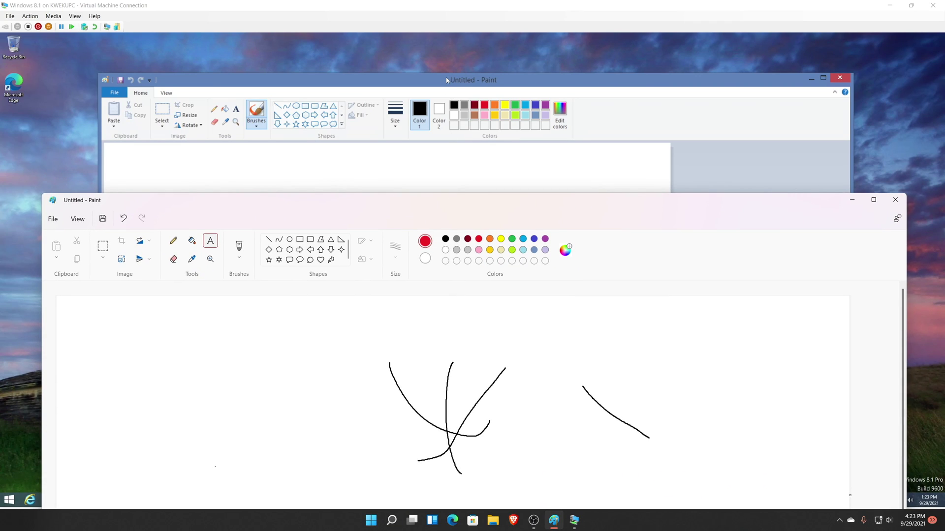
click(446, 239)
- Raise the Windows 11 Paint window until the full canvas and status bar are visible
drag(411, 203, 408, 60)
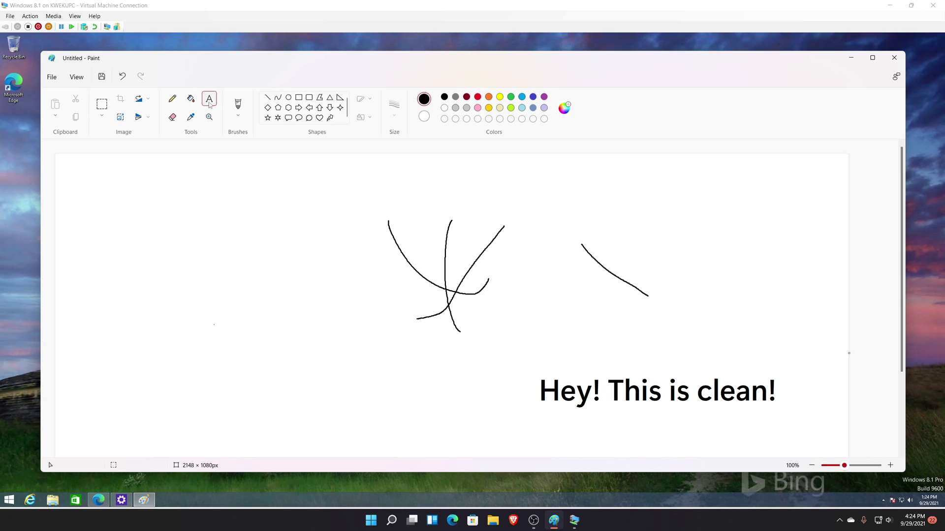
- Add a text box reading 'NXT WINDOWS' left of the scribbles, sized to fit
drag(149, 297, 315, 353)
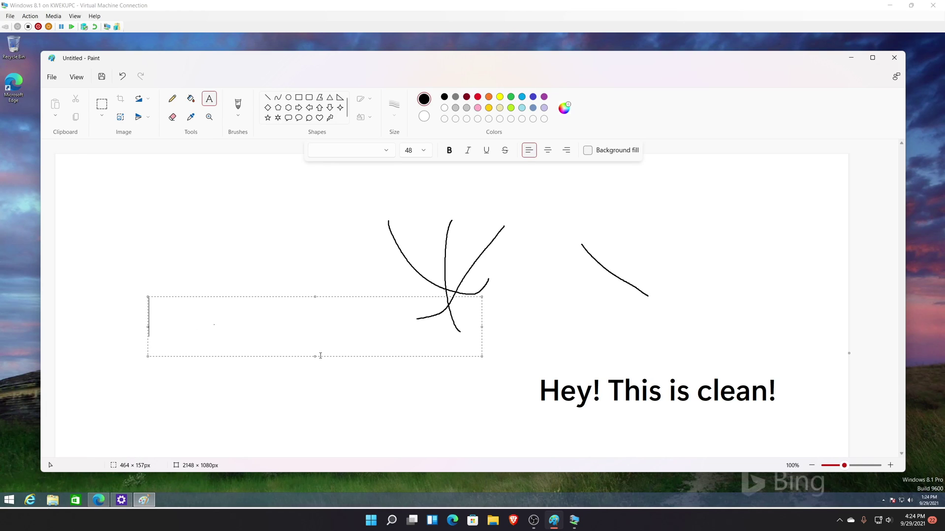
text(NX)
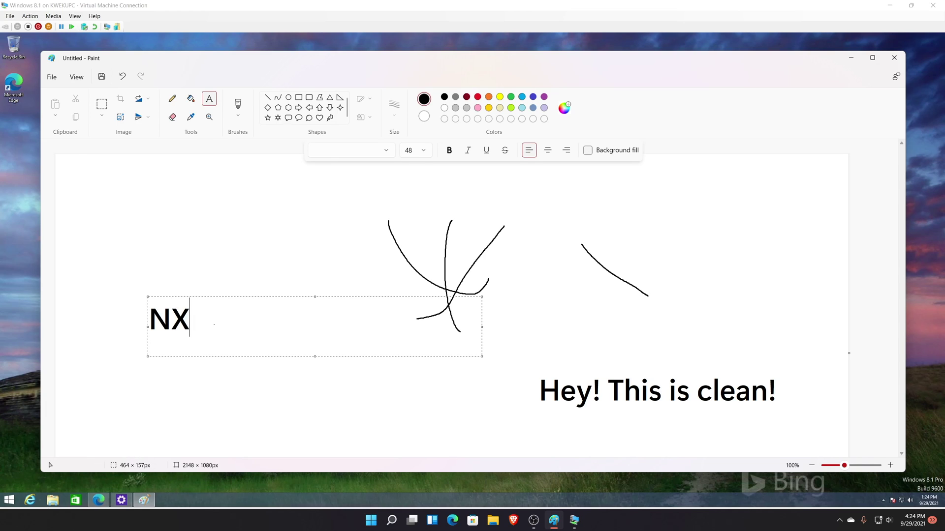
text(T WINDOWS)
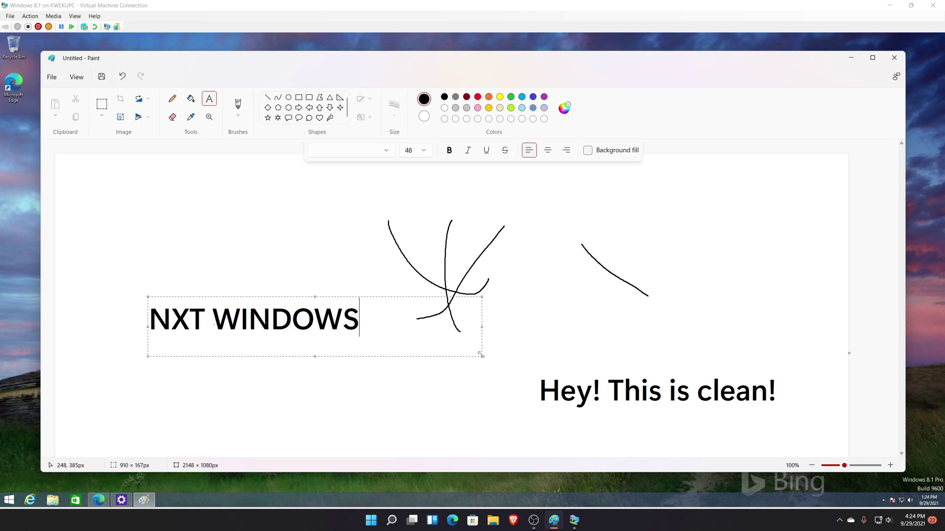
drag(482, 357, 365, 340)
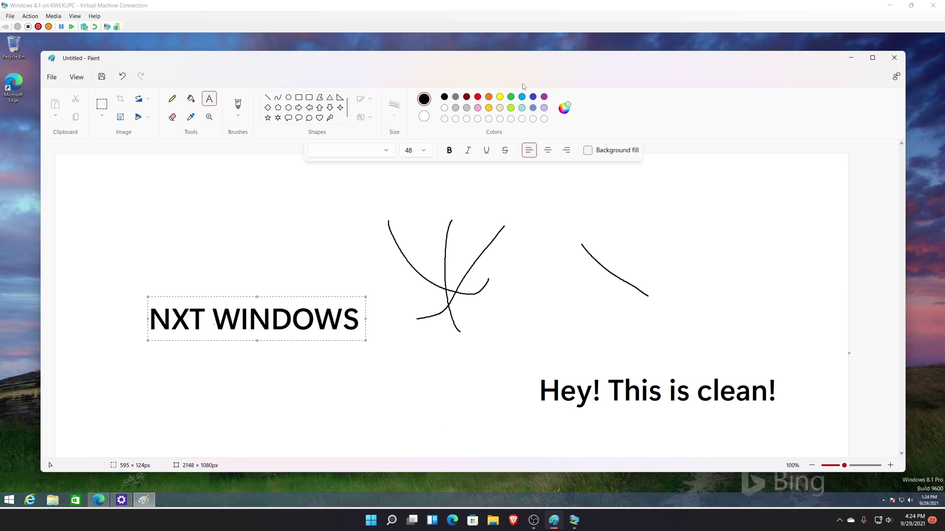
- Turn on Background fill and centre-align the NXT WINDOWS text
click(591, 151)
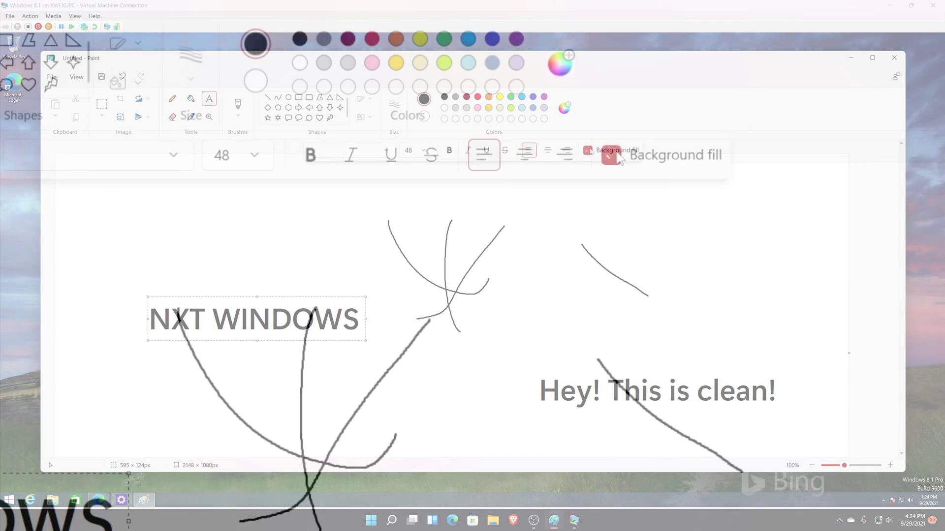
click(623, 149)
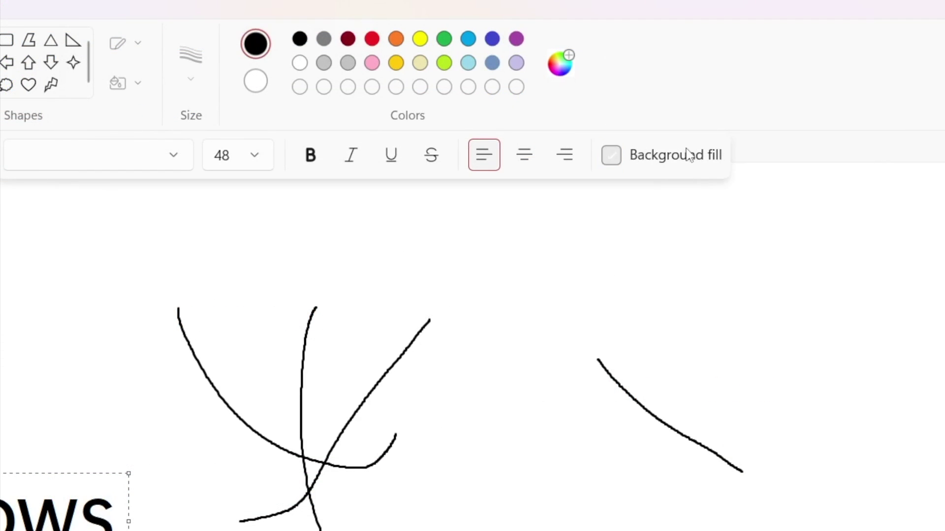
click(687, 155)
click(538, 160)
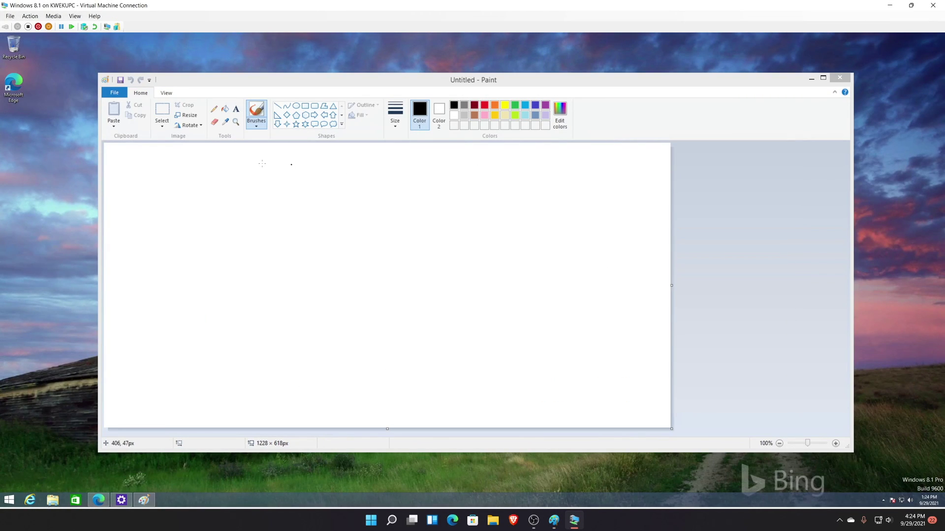
- In the Windows 8.1 Paint, add a text box reading 'NXT WINDOWS'
click(236, 109)
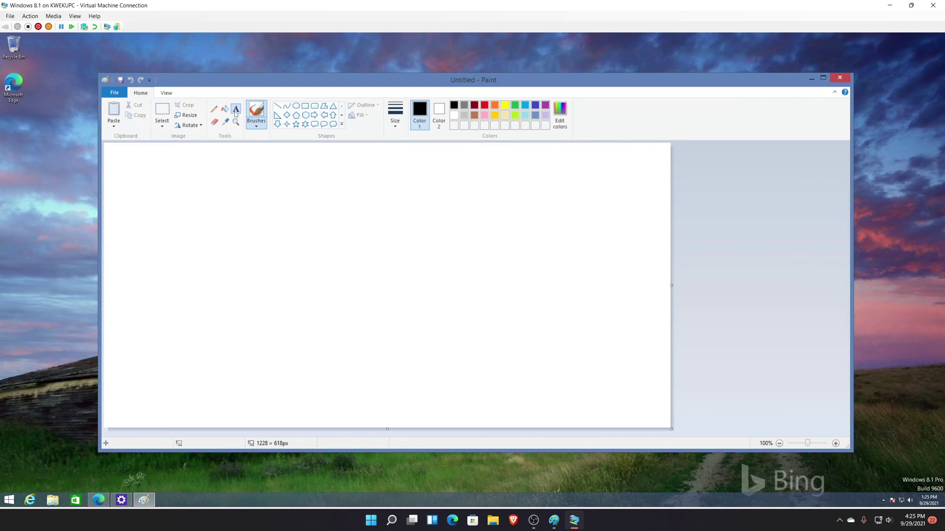
click(236, 109)
drag(231, 240, 396, 298)
text(NXT WINDOWS)
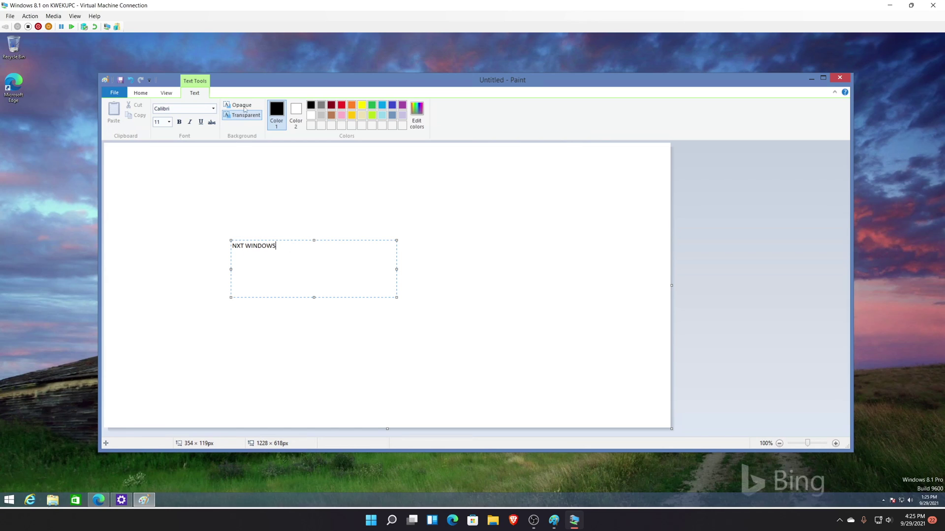
- Give the text an opaque background and red colour, then return to Windows 11 Paint
right_click(304, 256)
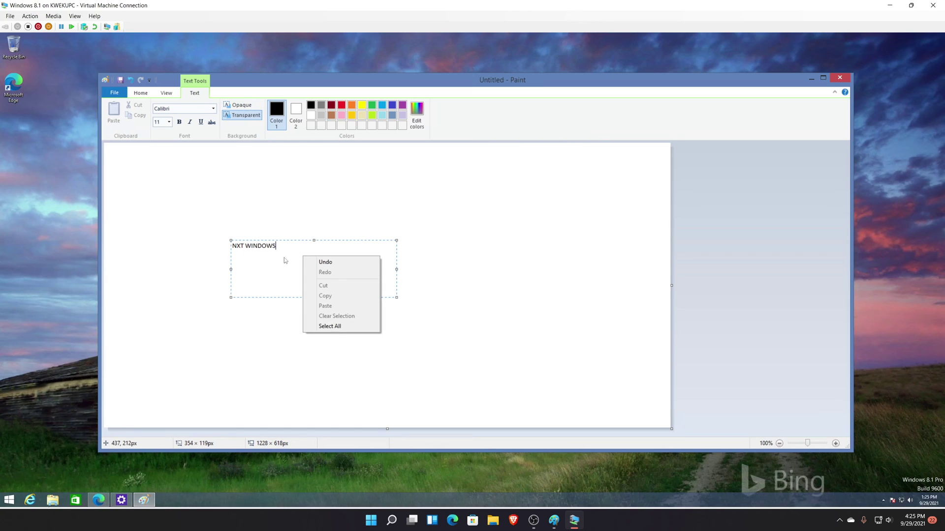
click(286, 274)
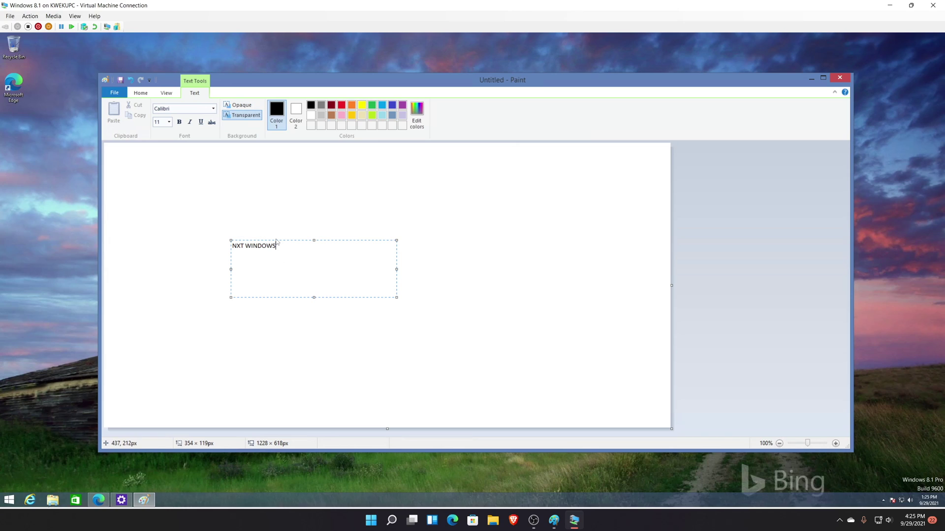
click(241, 105)
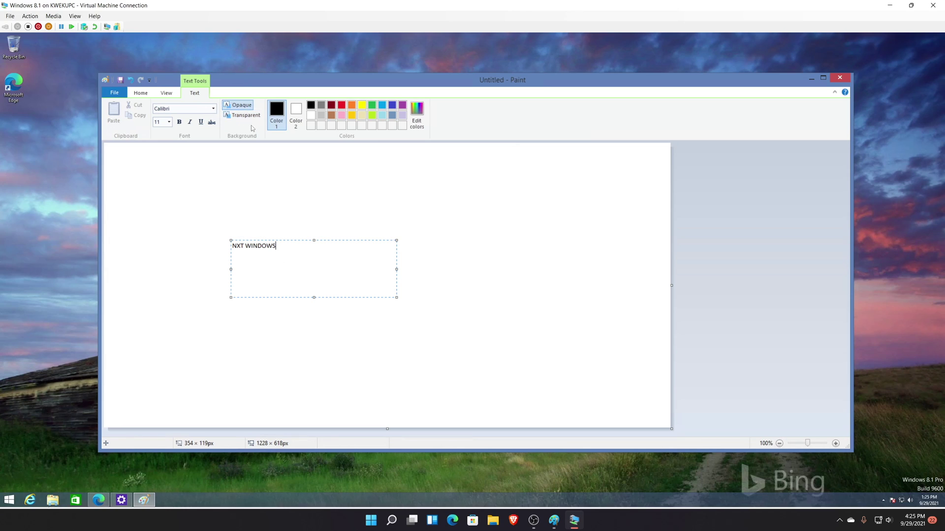
click(341, 105)
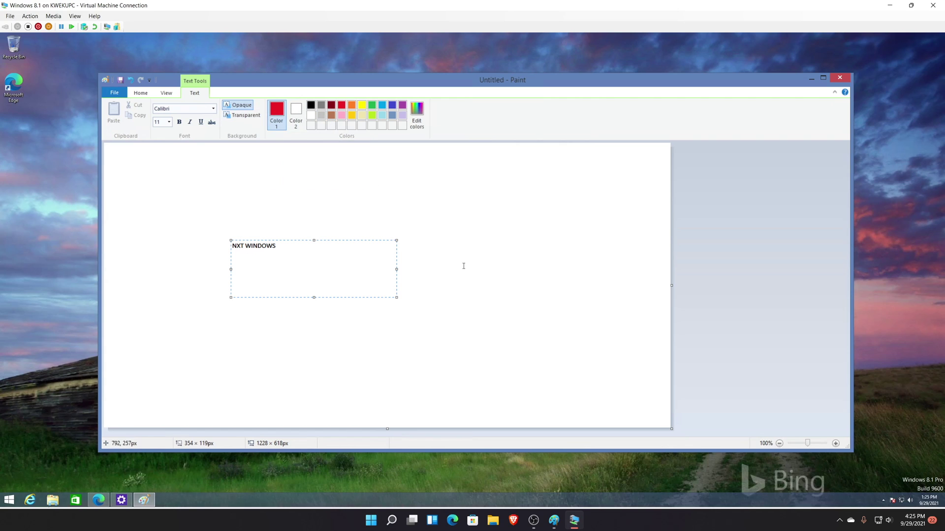
click(553, 520)
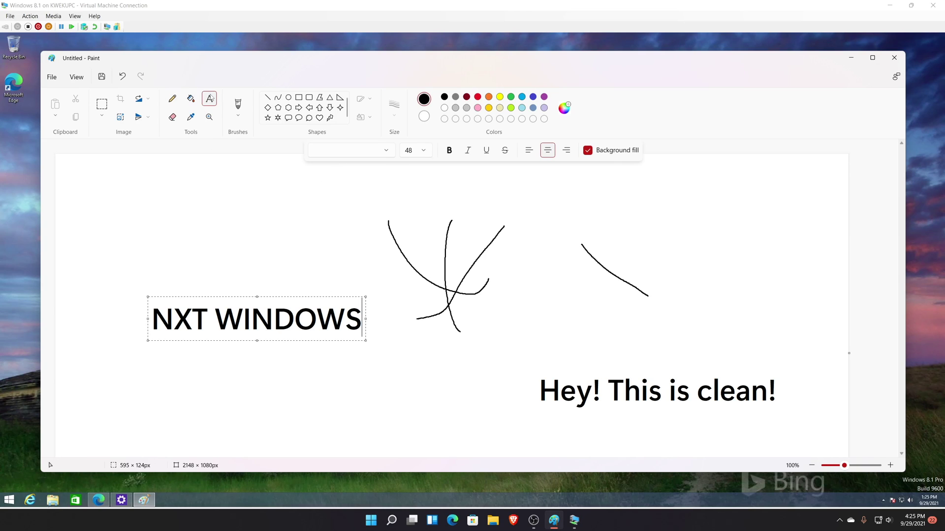
- Browse the font list for the NXT WINDOWS text, then switch to the Windows 8.1 Paint
click(355, 152)
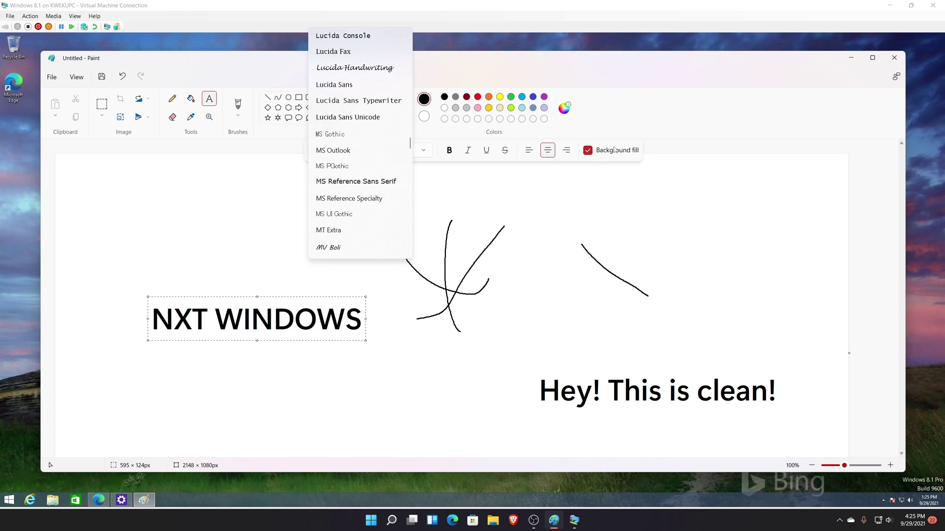
scroll(399, 182, down, 8)
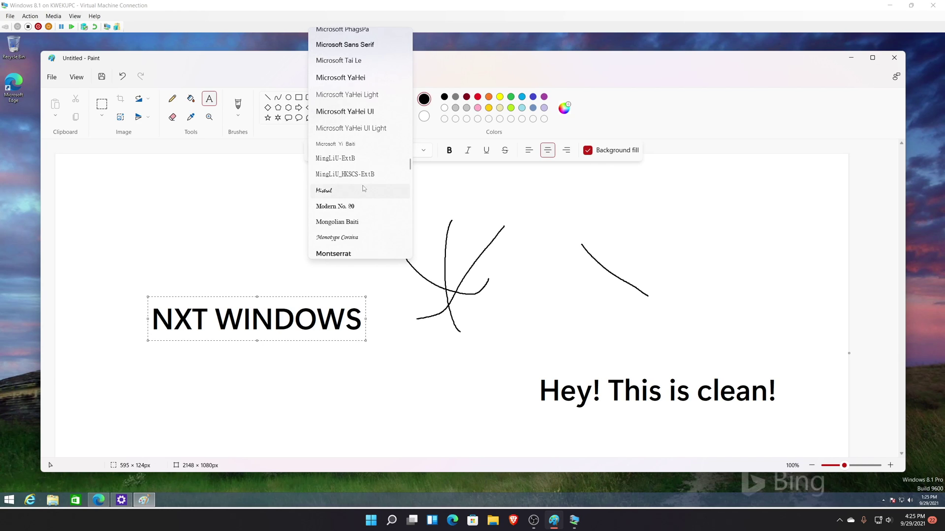
scroll(364, 188, down, 2)
click(231, 46)
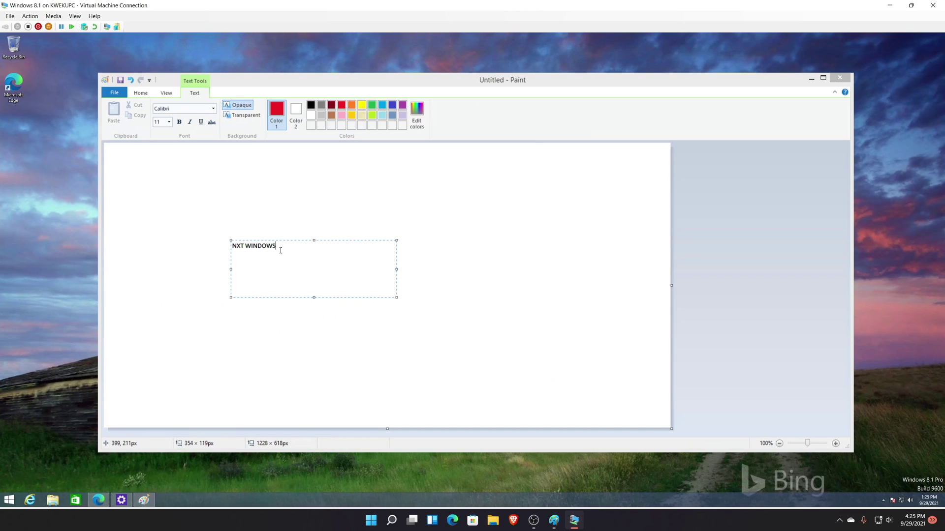
click(253, 248)
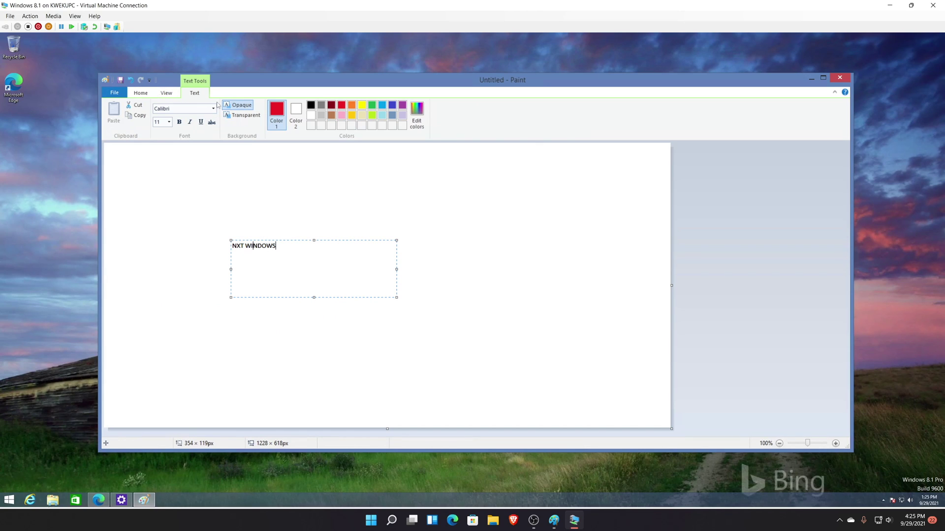
click(185, 108)
click(214, 109)
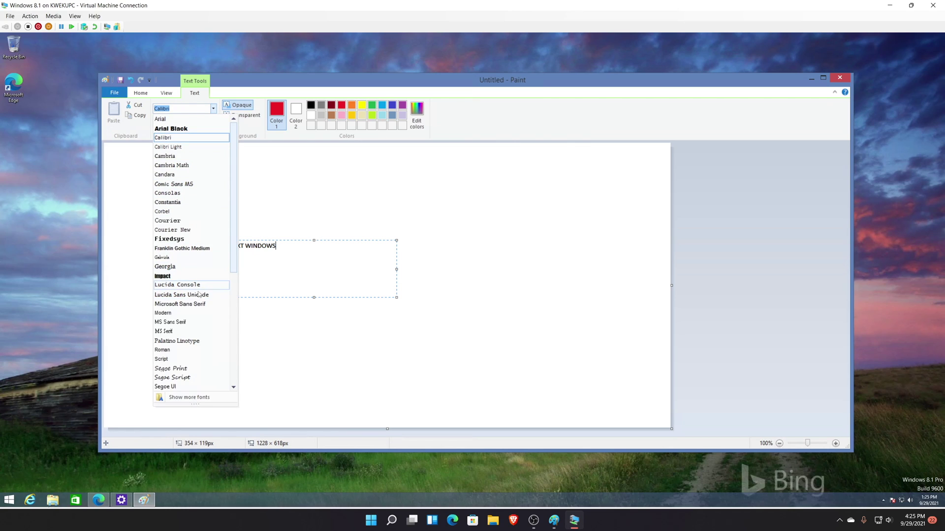
click(266, 280)
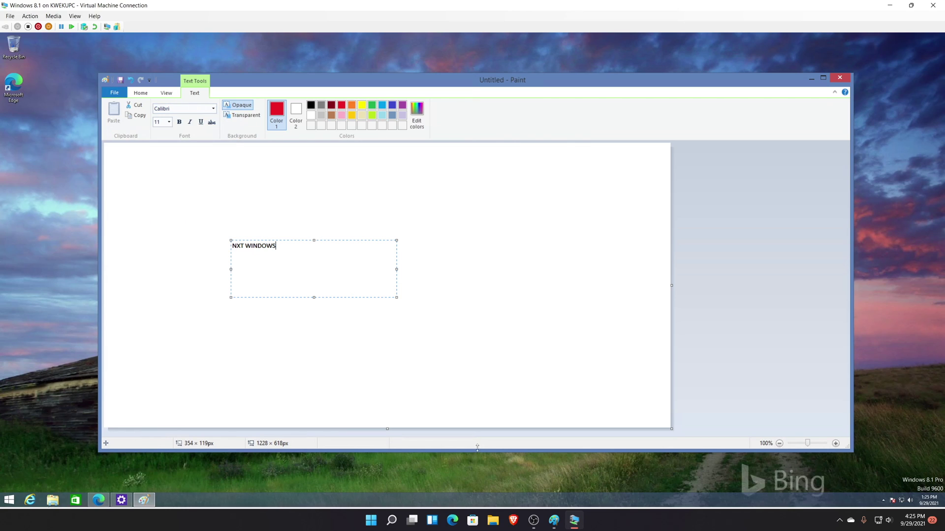
- Back in Windows 11 Paint, finish NXT WINDOWS and add a wide text box reading 'Google'
click(554, 520)
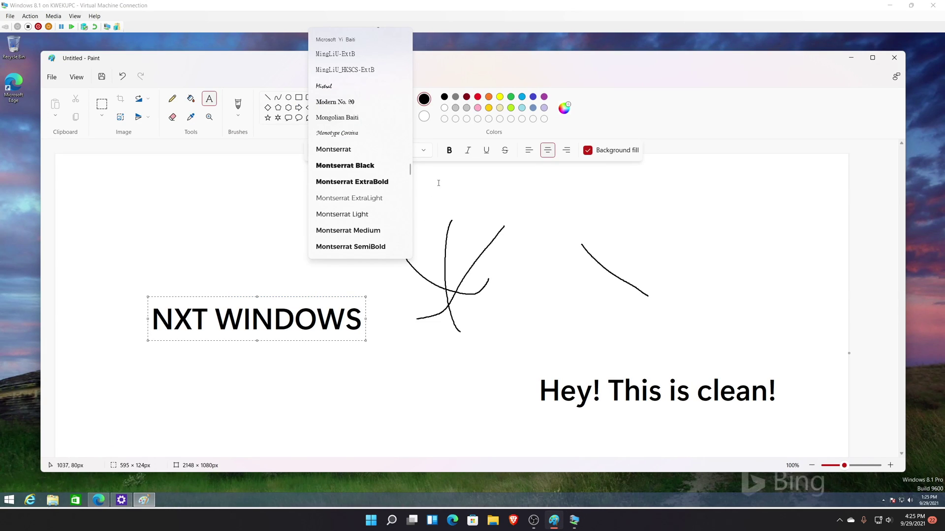
click(456, 218)
click(307, 295)
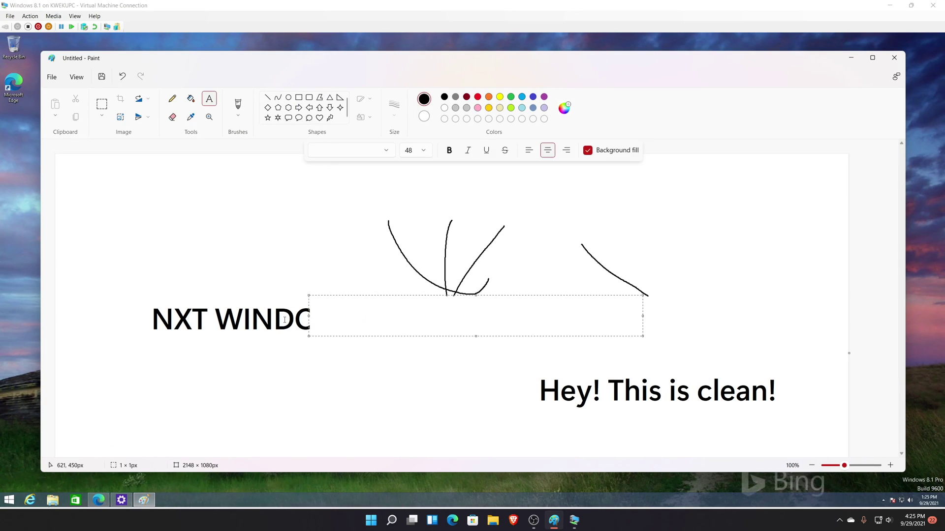
click(242, 193)
drag(232, 195, 566, 236)
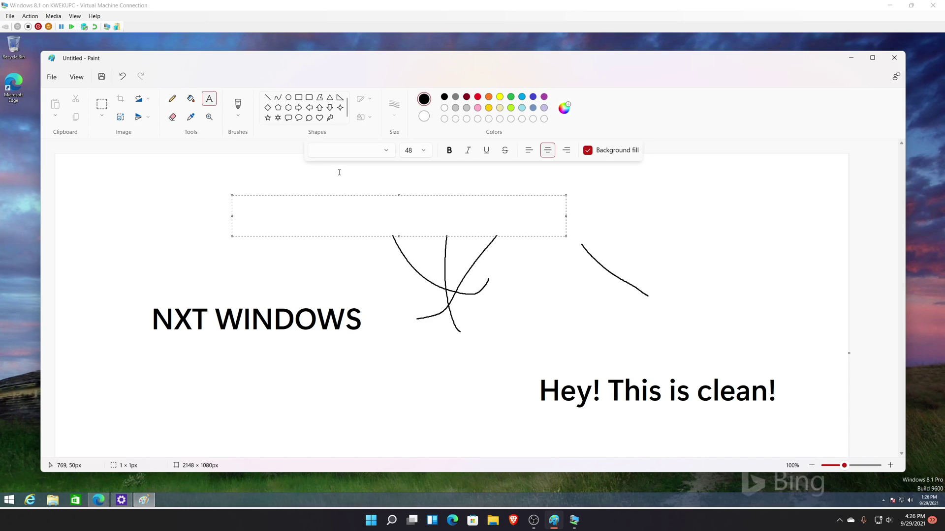
text(Google)
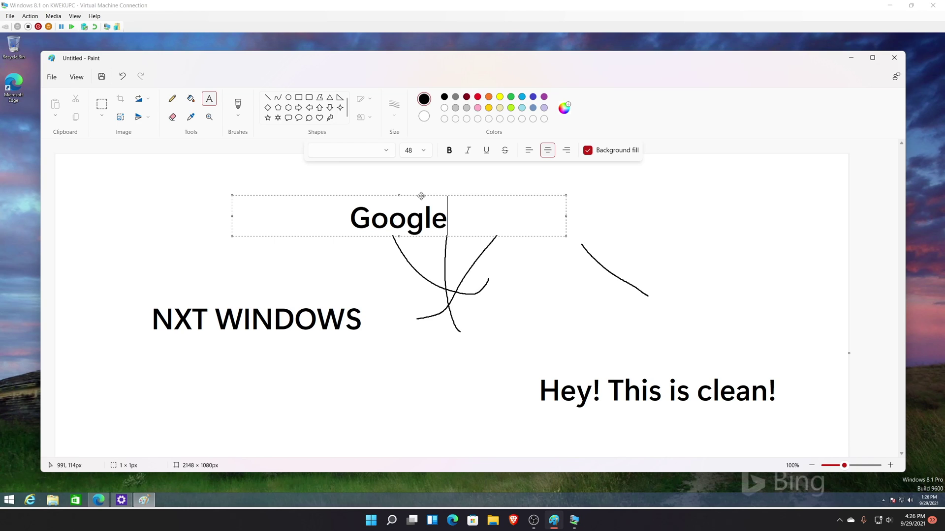
- Remove Google's background fill and place it above the right-hand scribble
mouse_move(422, 197)
mouse_down()
mouse_move(359, 230)
mouse_move(340, 197)
mouse_move(575, 243)
mouse_move(503, 220)
mouse_move(506, 207)
mouse_move(521, 219)
mouse_up()
click(588, 150)
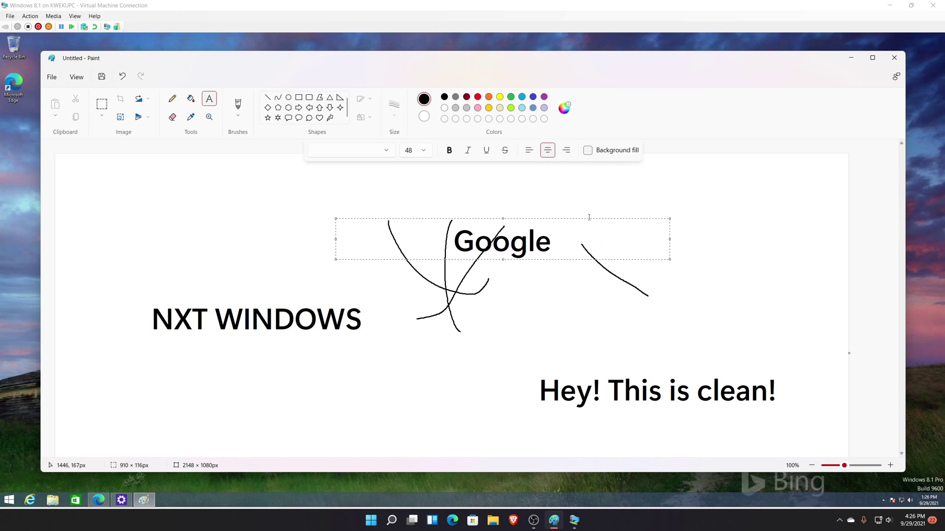
mouse_move(597, 217)
mouse_down()
mouse_move(548, 240)
mouse_move(468, 205)
mouse_move(401, 223)
mouse_move(392, 202)
mouse_move(553, 217)
mouse_move(731, 174)
mouse_move(725, 187)
mouse_move(726, 176)
mouse_up()
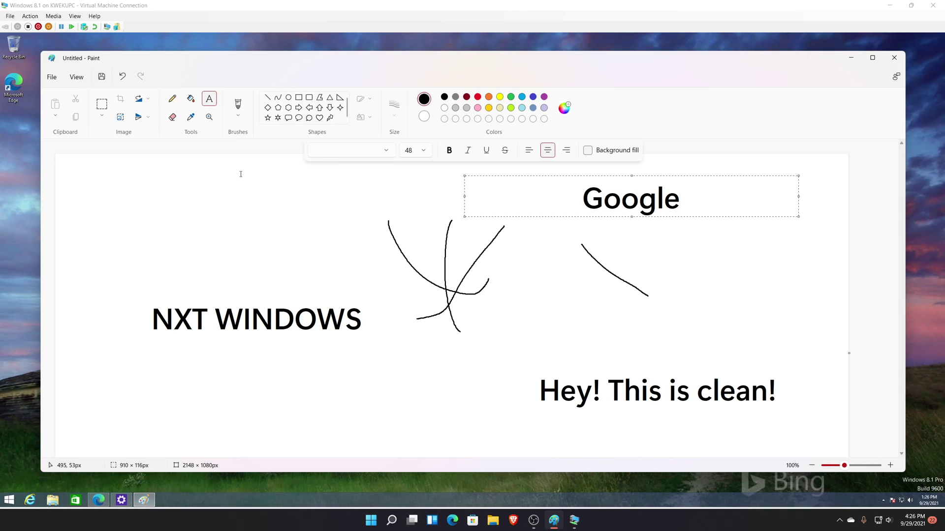
click(191, 99)
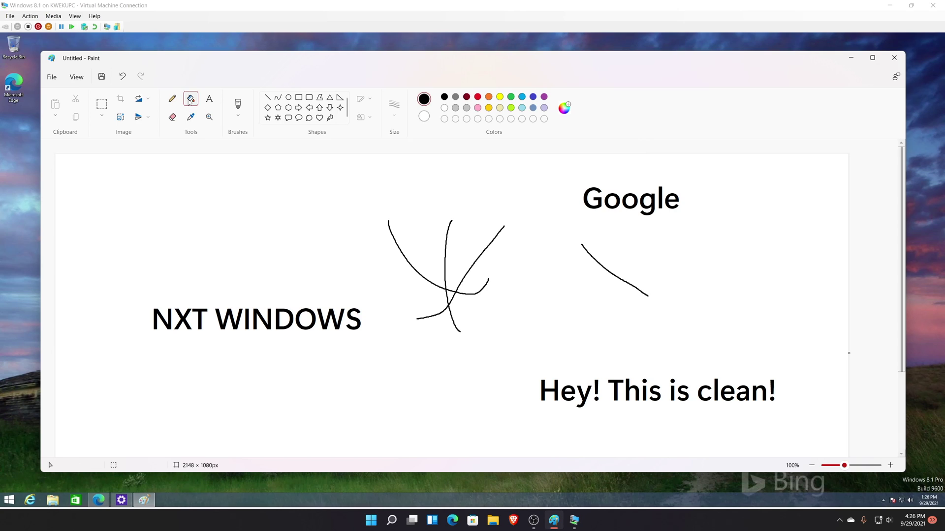
- Fill the scribbles' line crossing and the O in WINDOWS with red, undoing a stray background fill
click(478, 98)
click(578, 202)
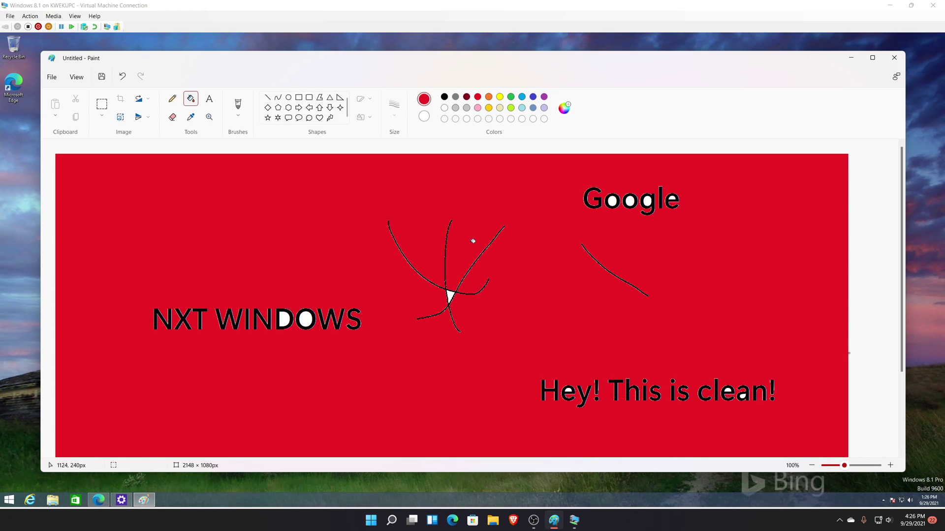
key(ctrl+z)
click(449, 296)
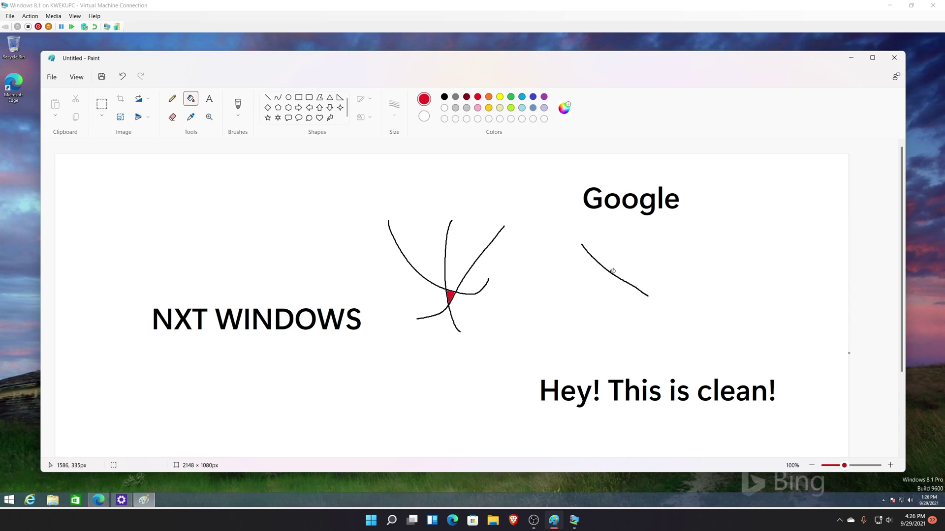
click(312, 320)
- Open the Windows 11 Edit Colors dialog showing red 237, 28, 36 and place it beside the Windows 8.1 one
click(563, 109)
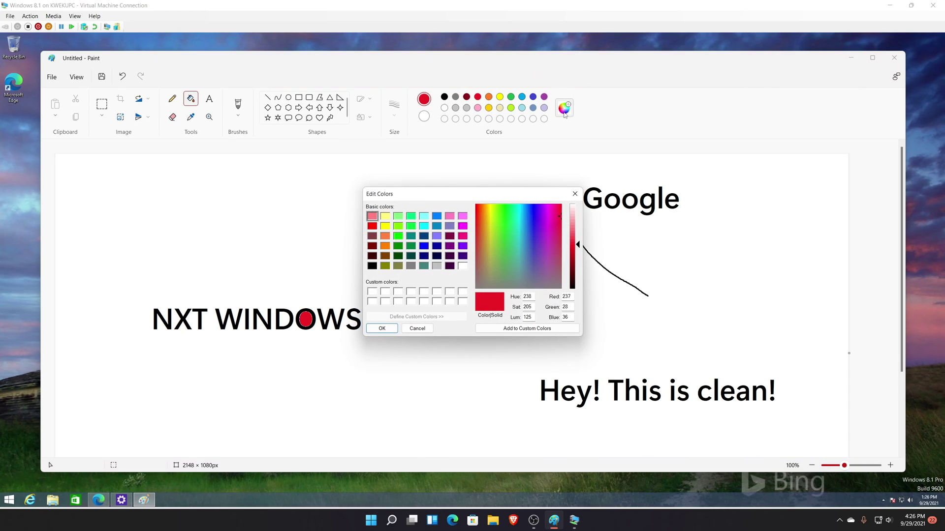
drag(502, 201, 466, 186)
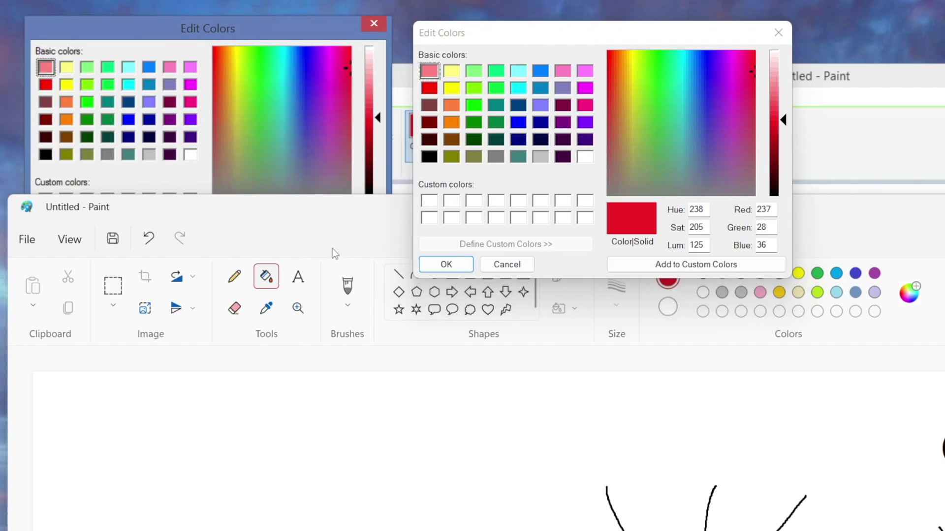
click(507, 266)
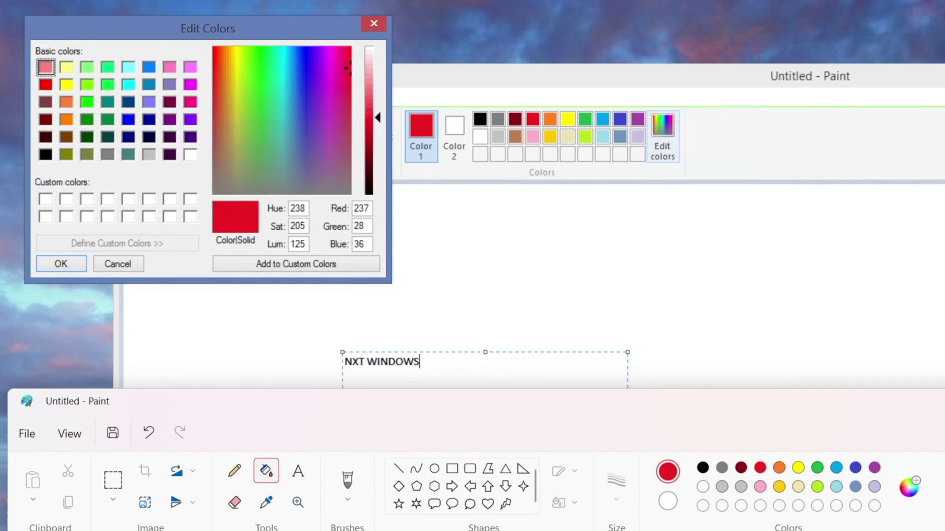
click(909, 487)
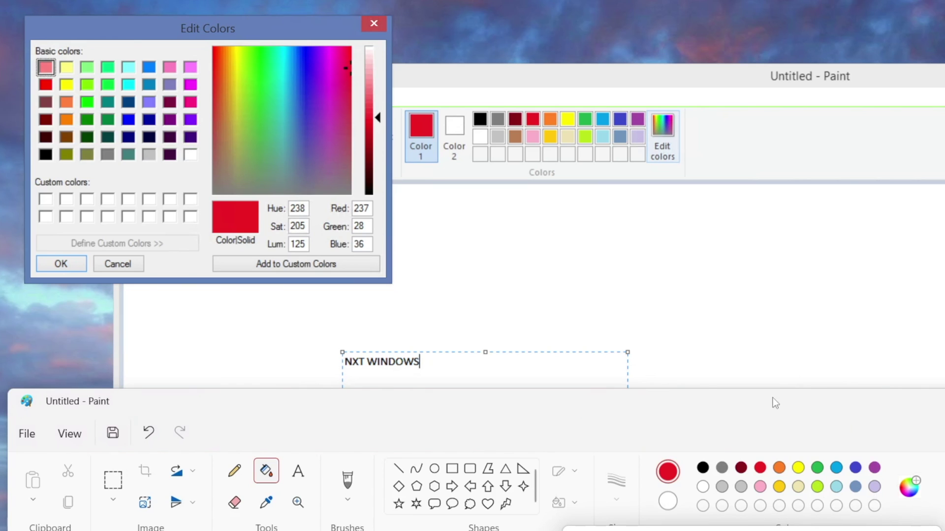
drag(783, 416, 645, 42)
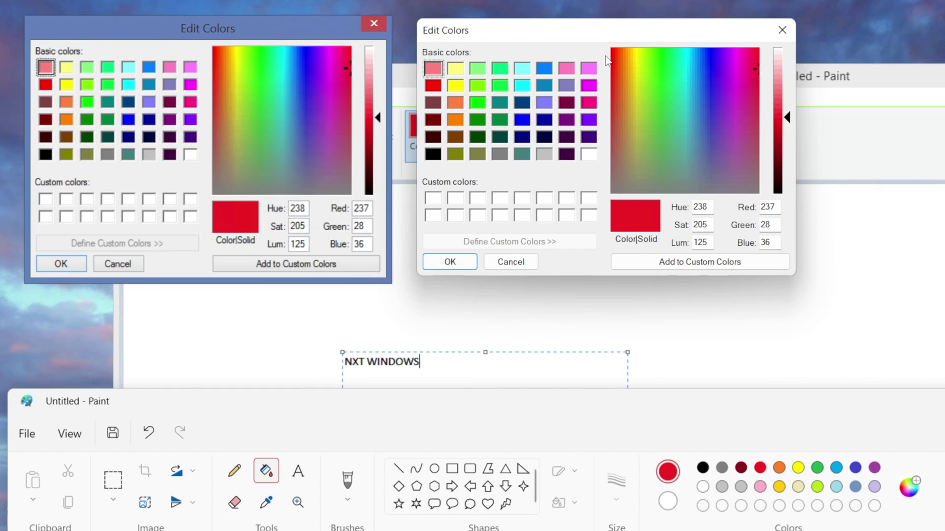
drag(625, 25, 757, 48)
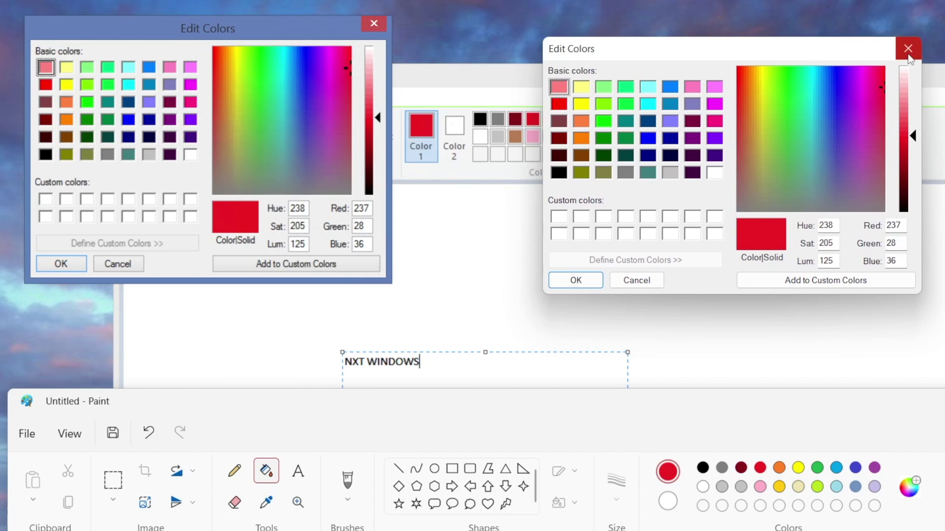
- Pick purple in the Windows 11 editor and light blue 79, 89, 221 in Windows 8.1, then close the Windows 11 editor
click(883, 94)
drag(884, 93, 848, 113)
click(341, 69)
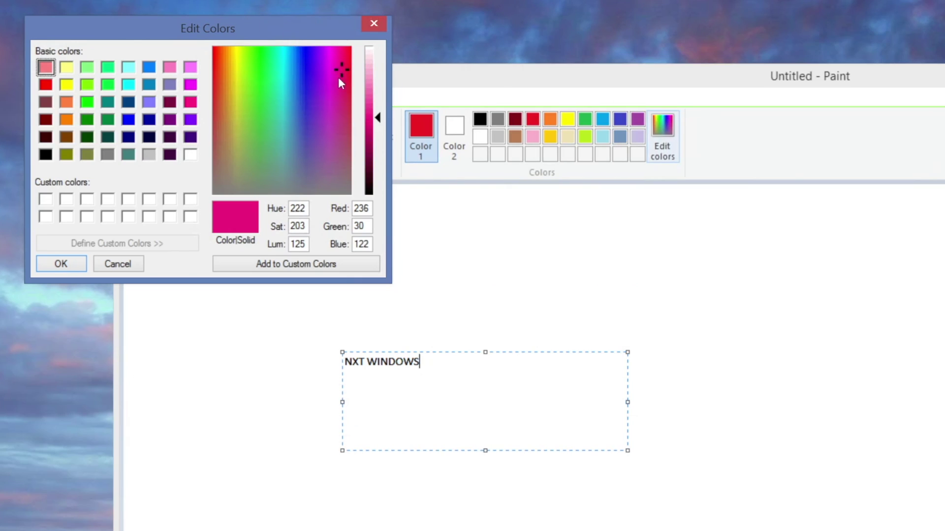
drag(308, 129, 303, 94)
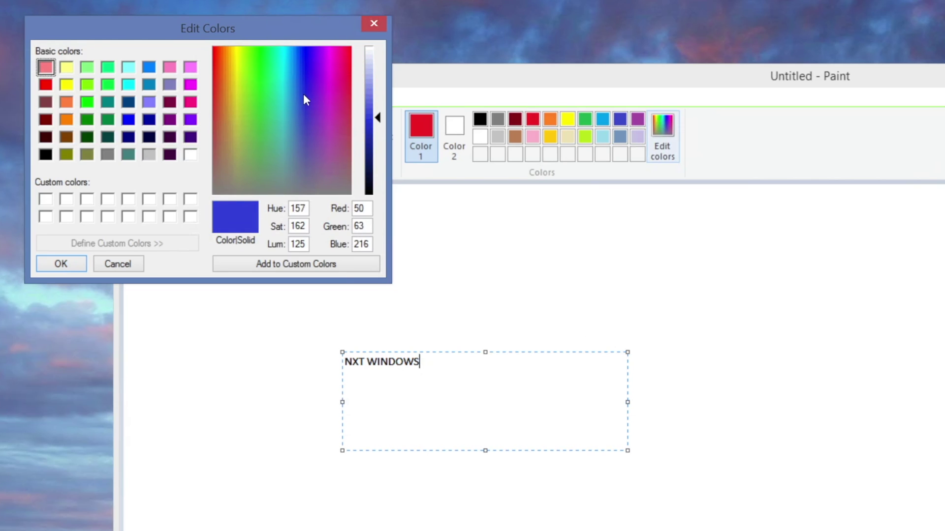
mouse_move(388, 118)
mouse_down()
mouse_move(388, 89)
mouse_move(388, 108)
mouse_up()
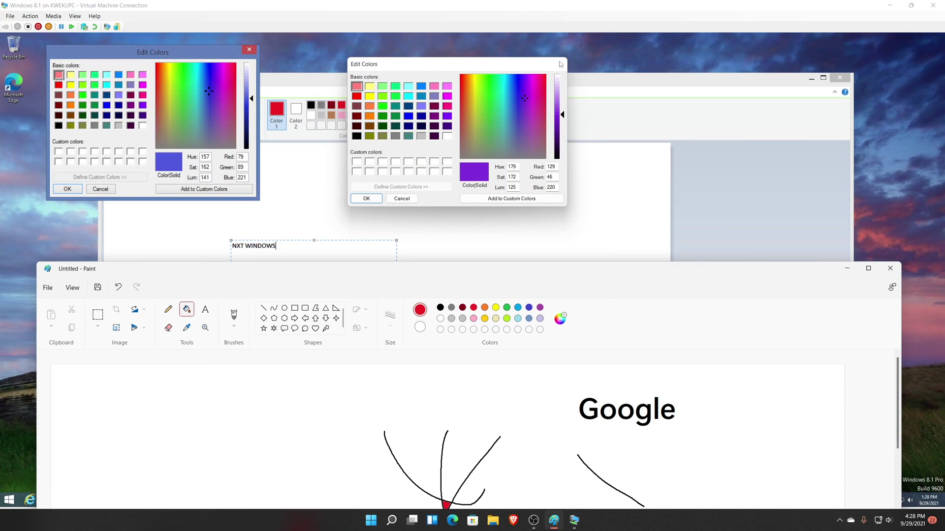
click(560, 64)
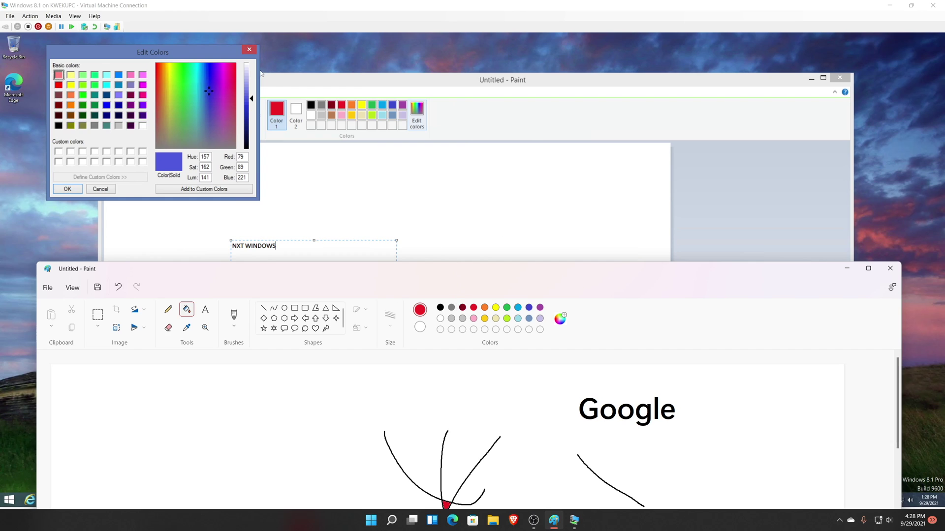
- Close the Windows 11 Paint window and its old drawing with Alt+F4
key(alt+F4)
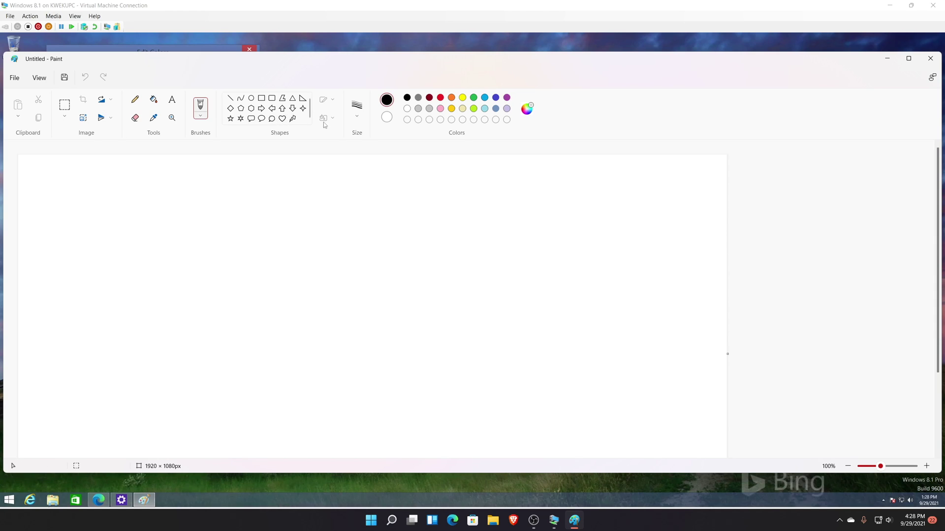
- Keep the 3px stroke width and place a small mark near the canvas centre
click(358, 124)
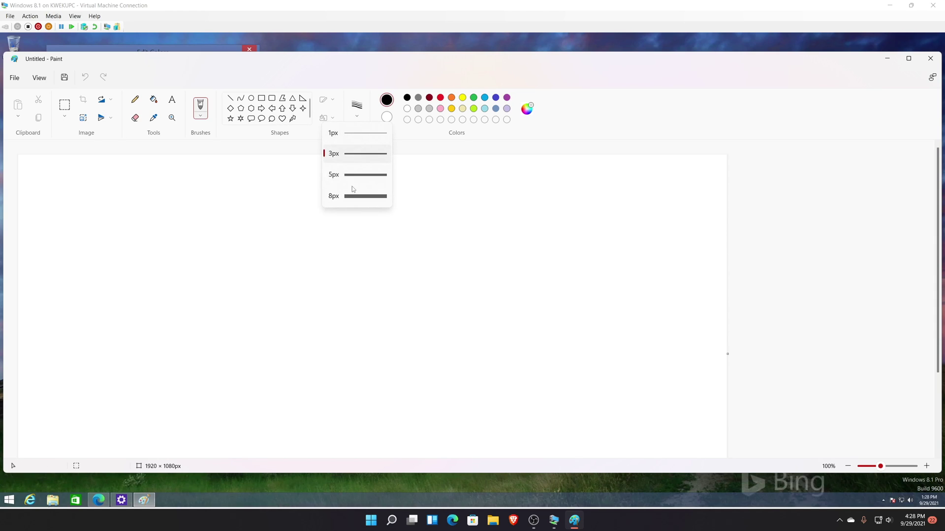
click(455, 247)
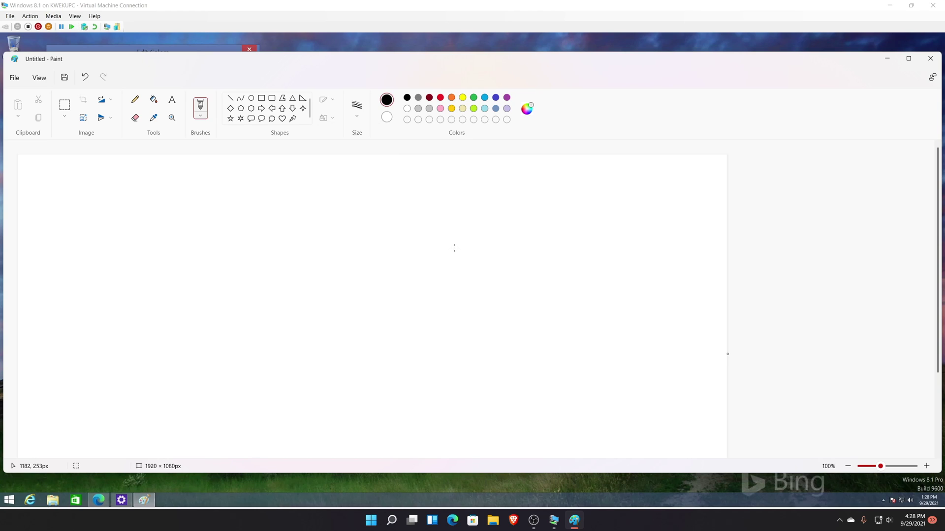